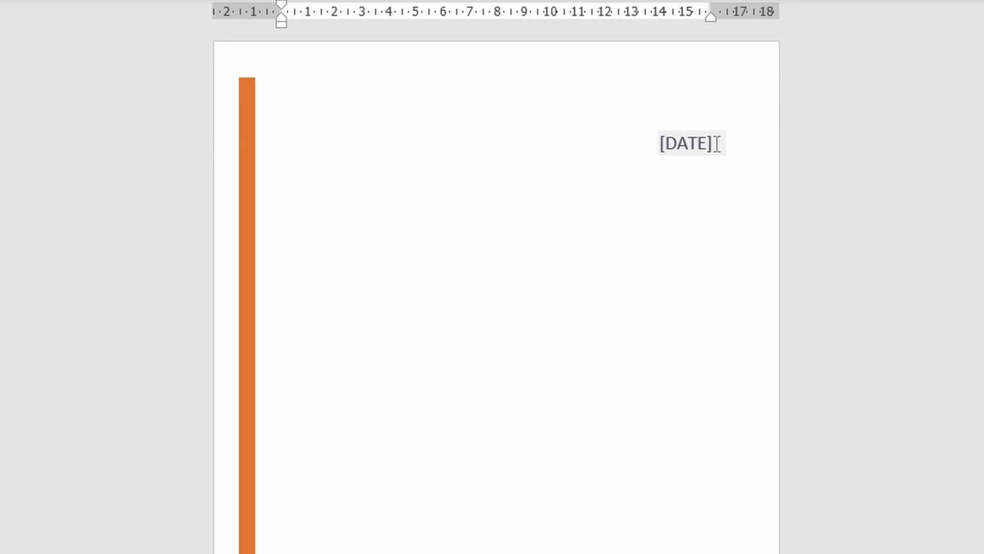
- Set the Publish Date to August 10, 2023, then change it to today, October 8, 2023
click(717, 144)
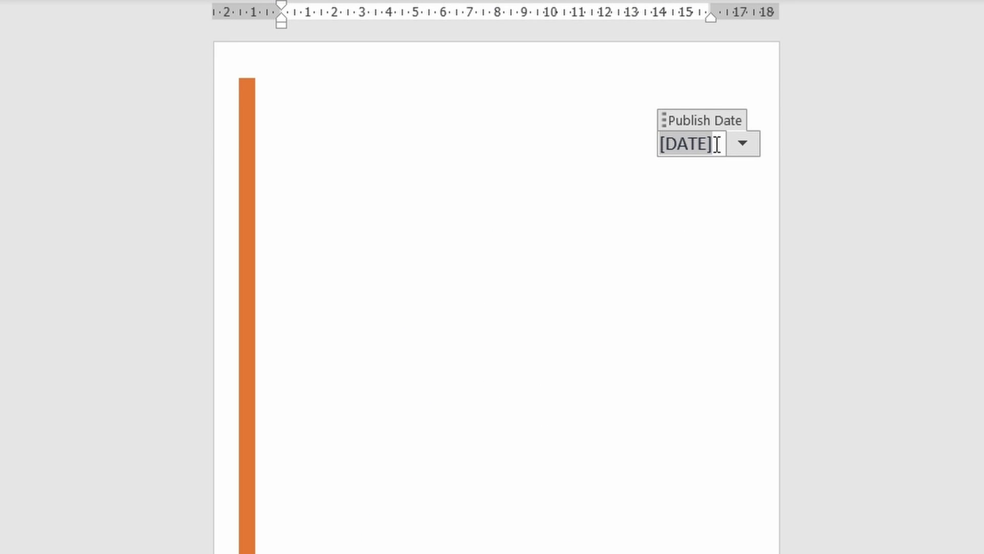
click(742, 148)
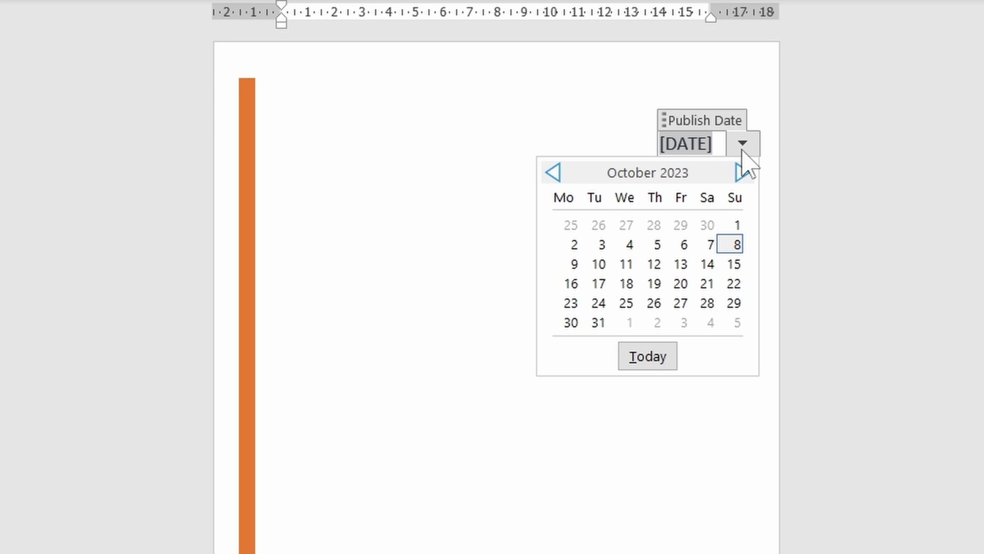
click(556, 173)
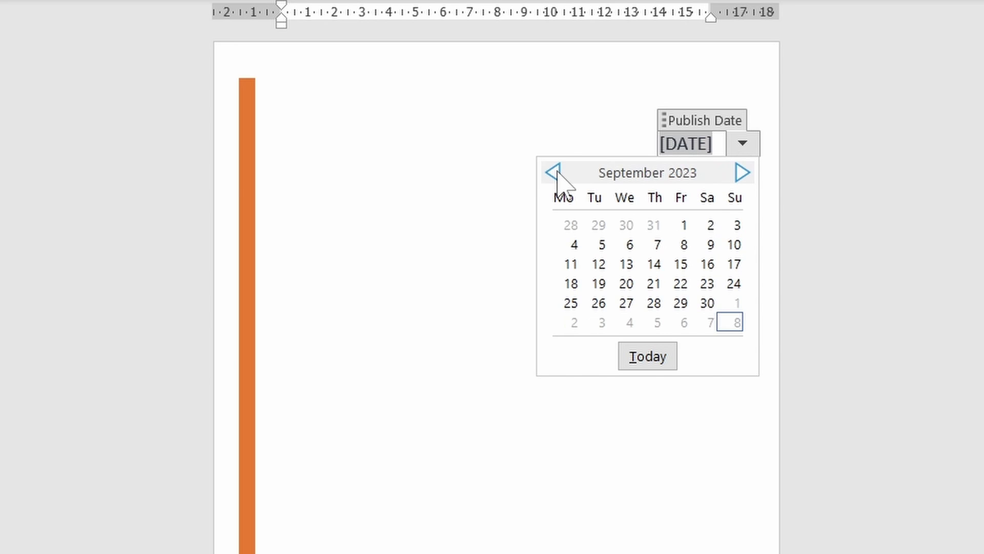
click(557, 174)
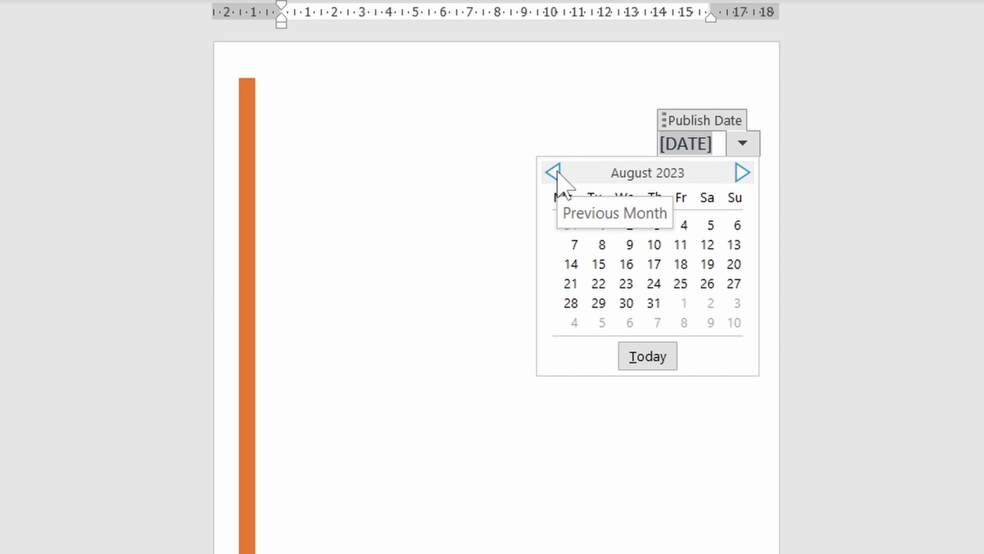
click(653, 245)
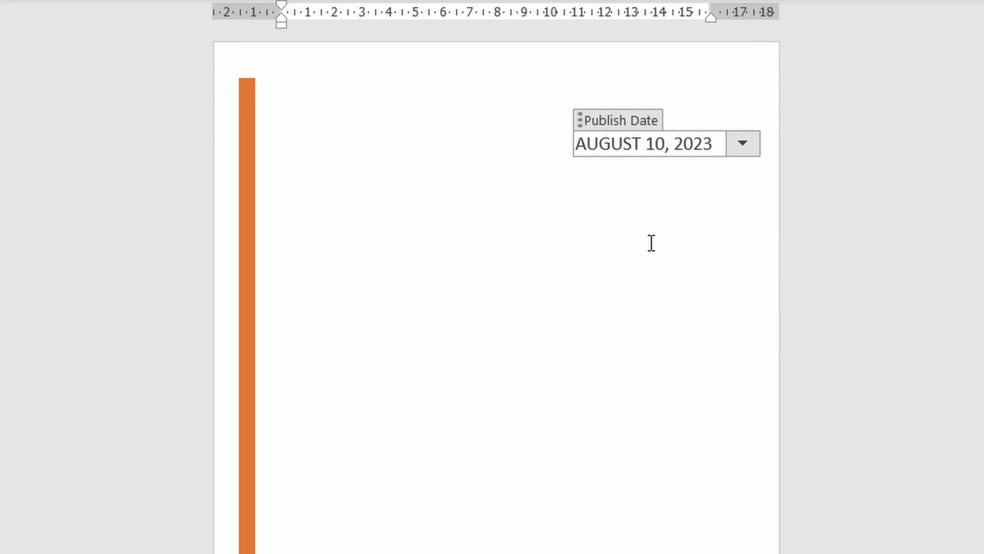
click(740, 147)
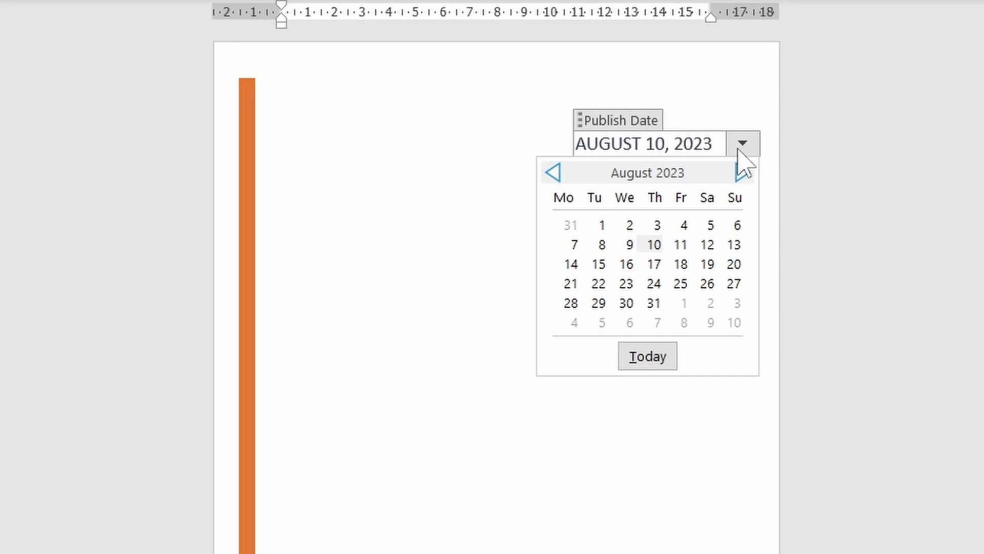
click(669, 354)
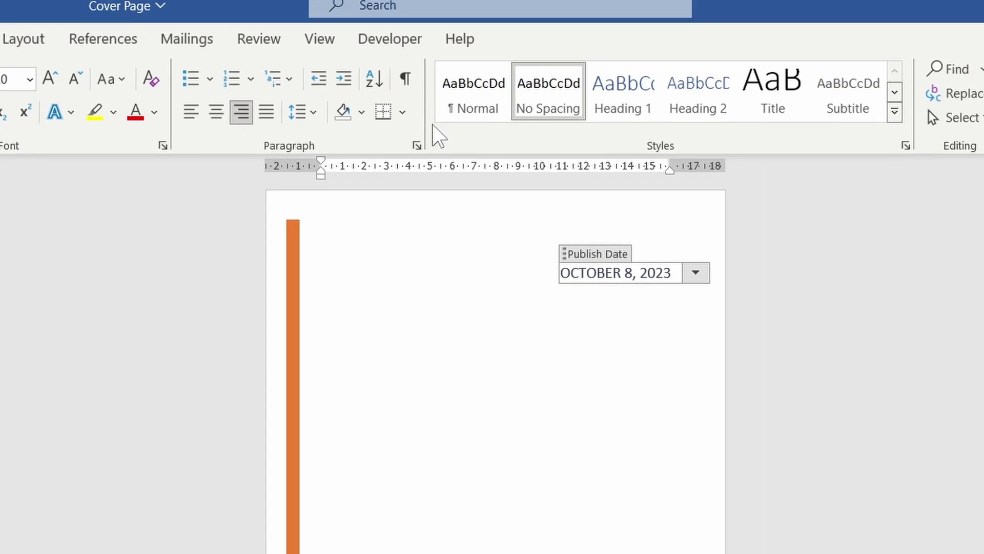
- Show the Developer tools and open the date control's Properties
click(390, 41)
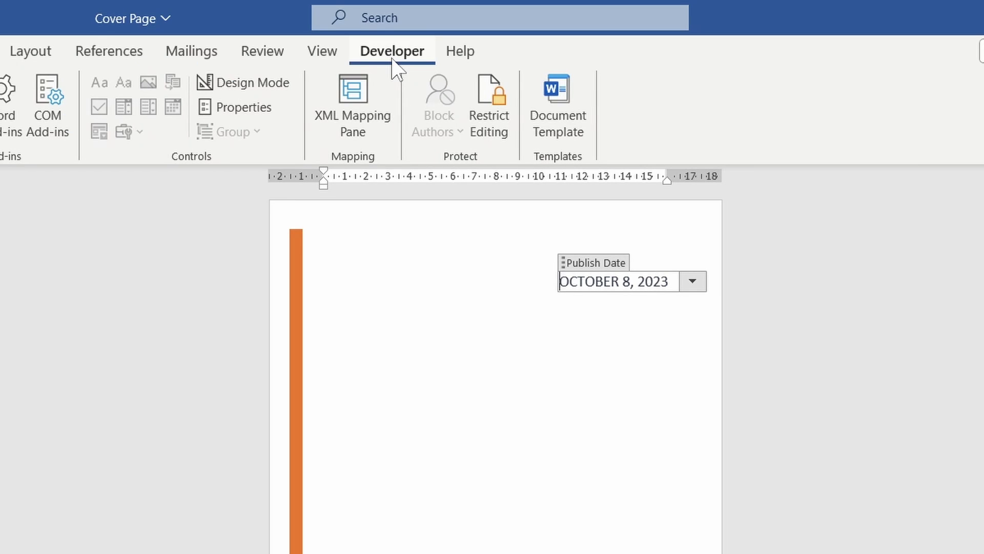
click(233, 113)
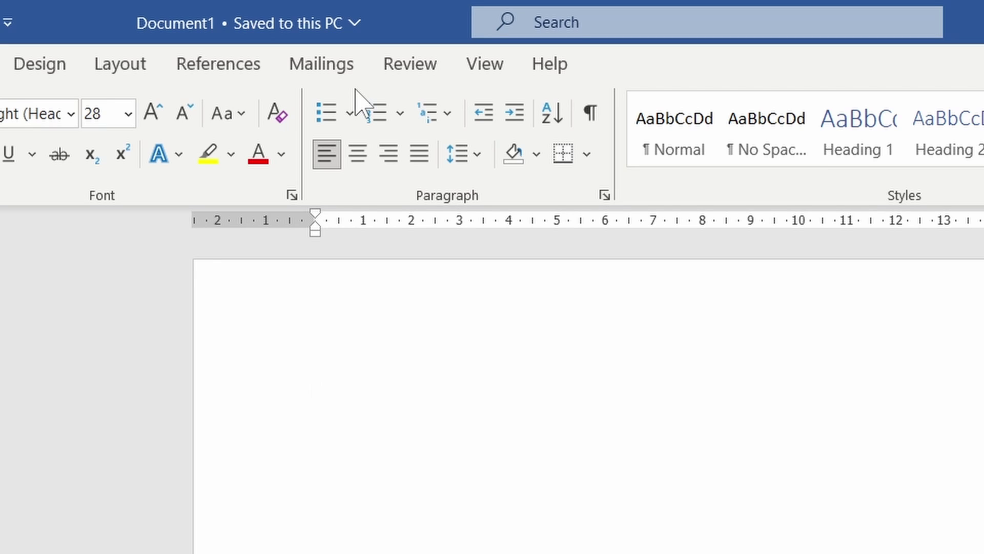
- Enable the Developer tab through Customize the Ribbon and switch to it
right_click(422, 69)
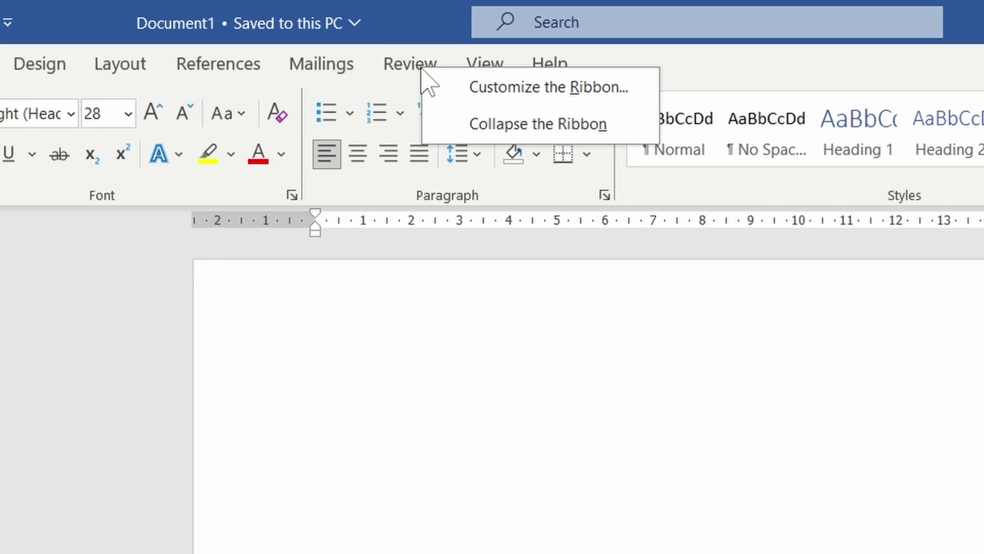
click(454, 88)
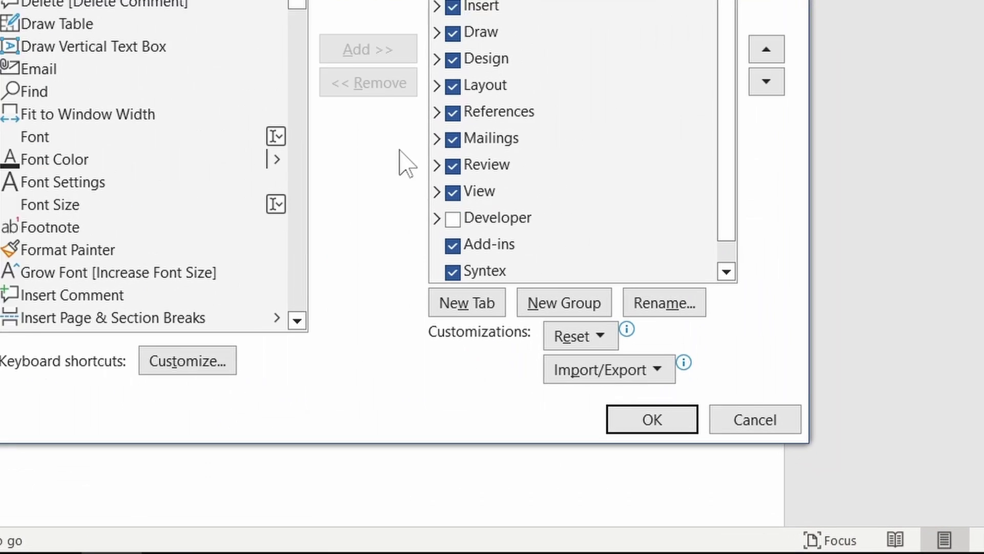
click(576, 379)
click(442, 205)
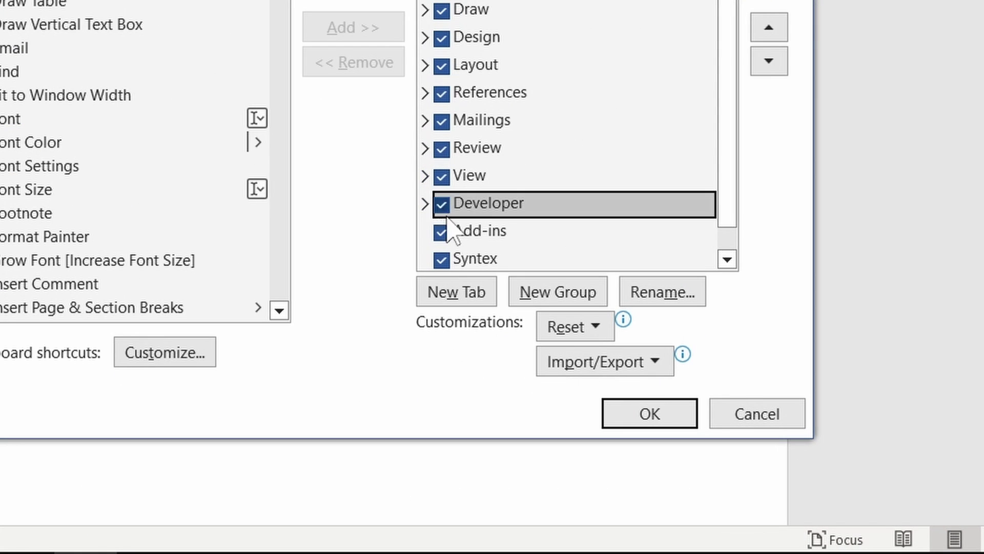
click(649, 414)
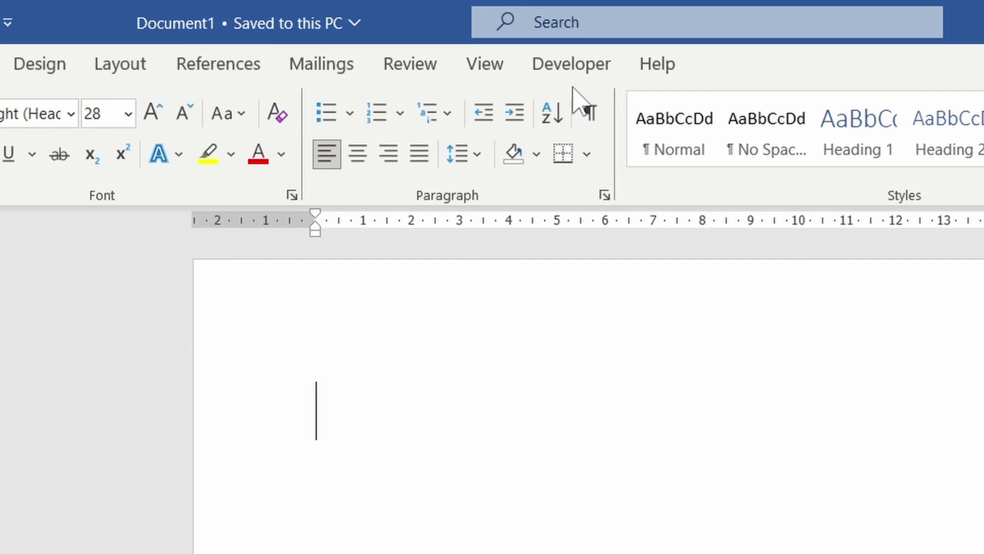
click(570, 73)
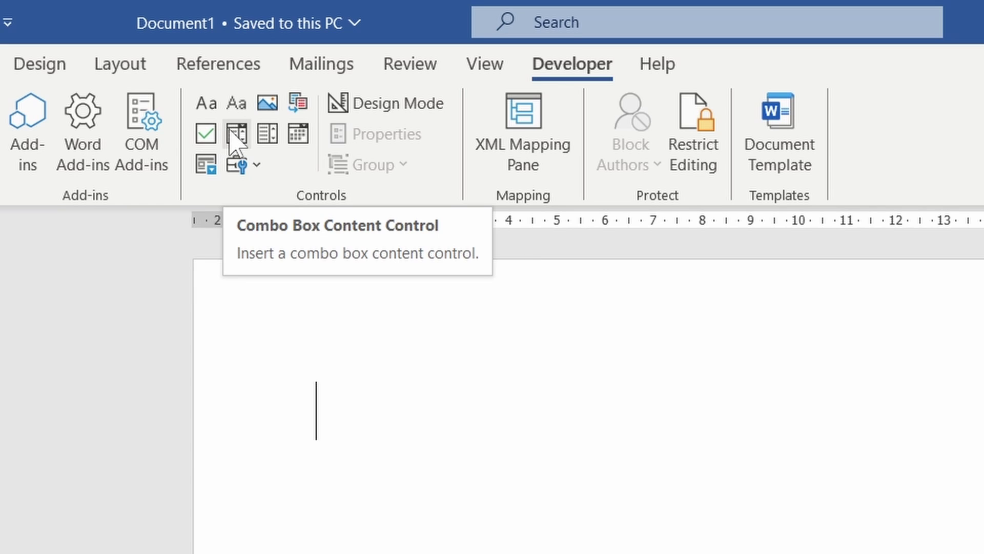
- Insert a date picker content control and make its placeholder bold and red
click(301, 135)
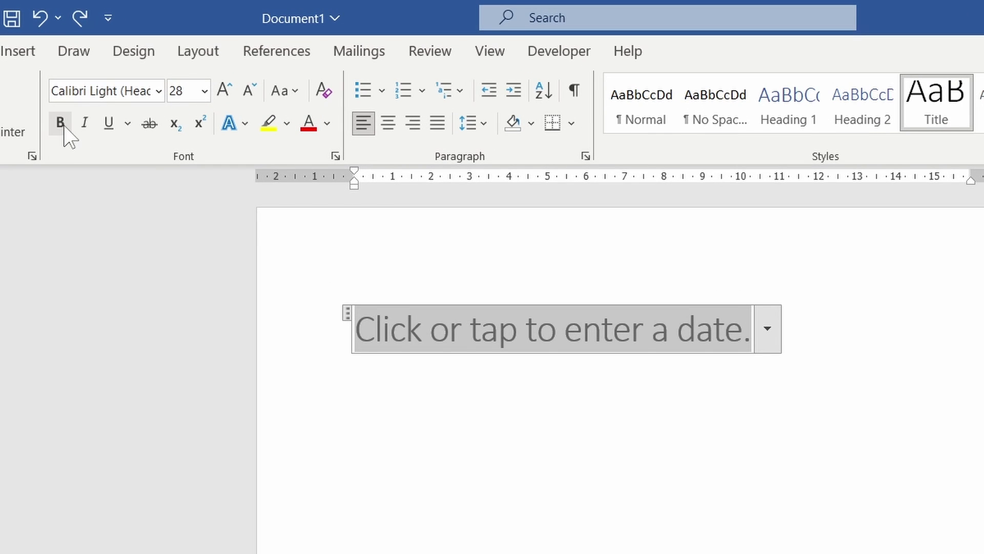
click(60, 123)
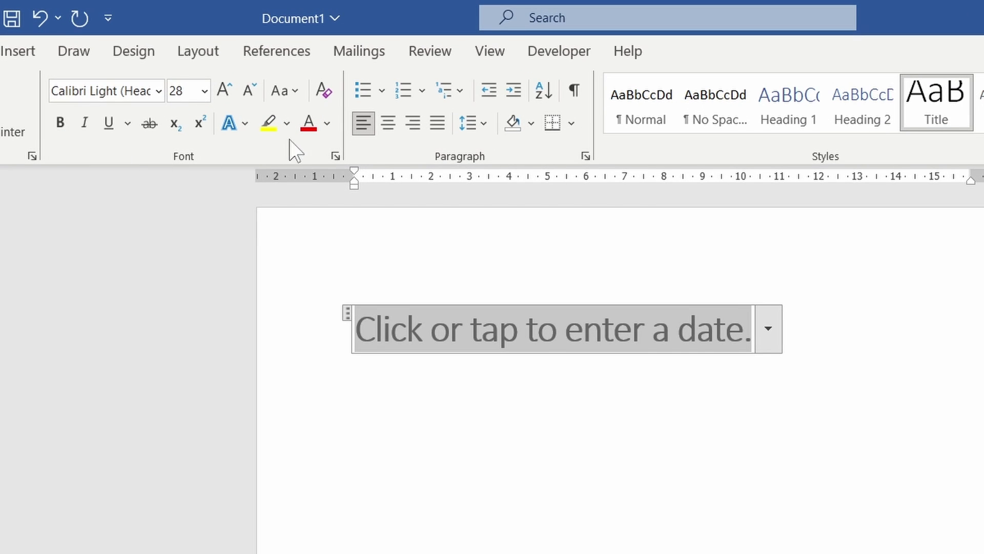
click(308, 123)
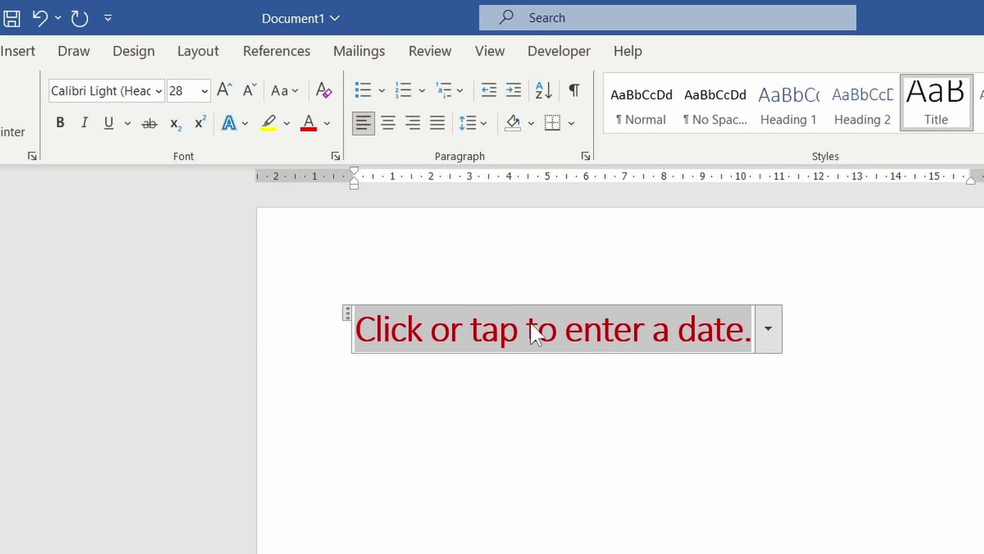
click(810, 327)
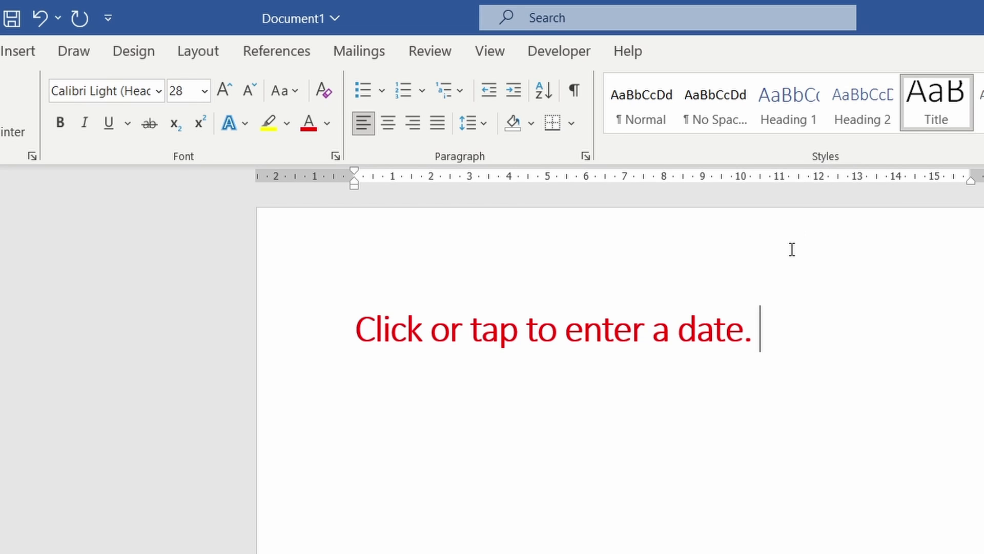
- Fill the date picker with today's date, 8/10/2023
click(718, 334)
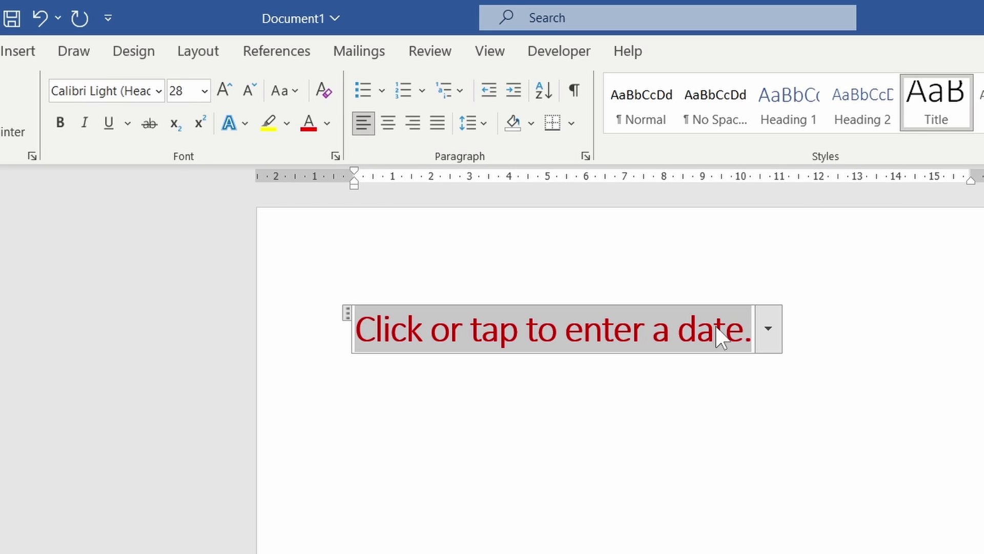
click(769, 338)
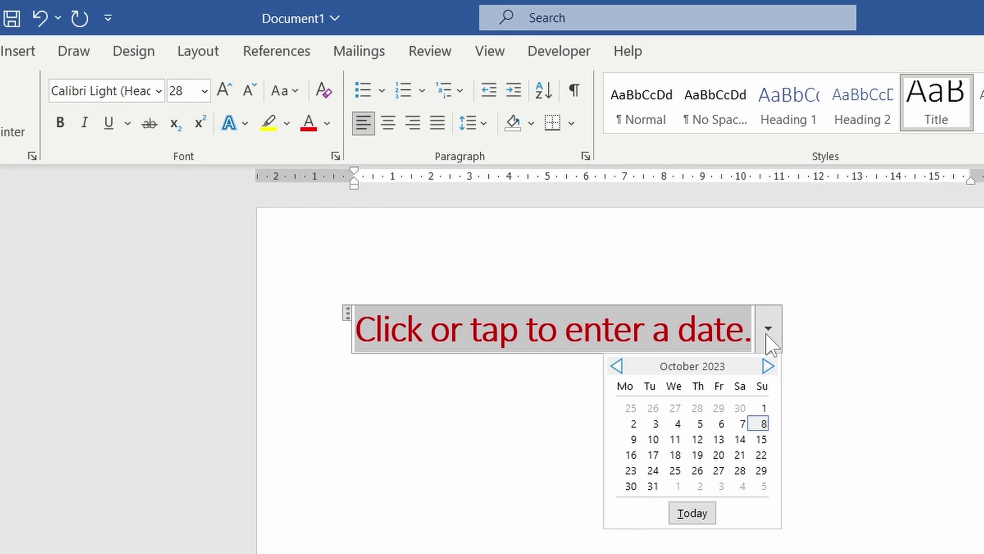
click(700, 514)
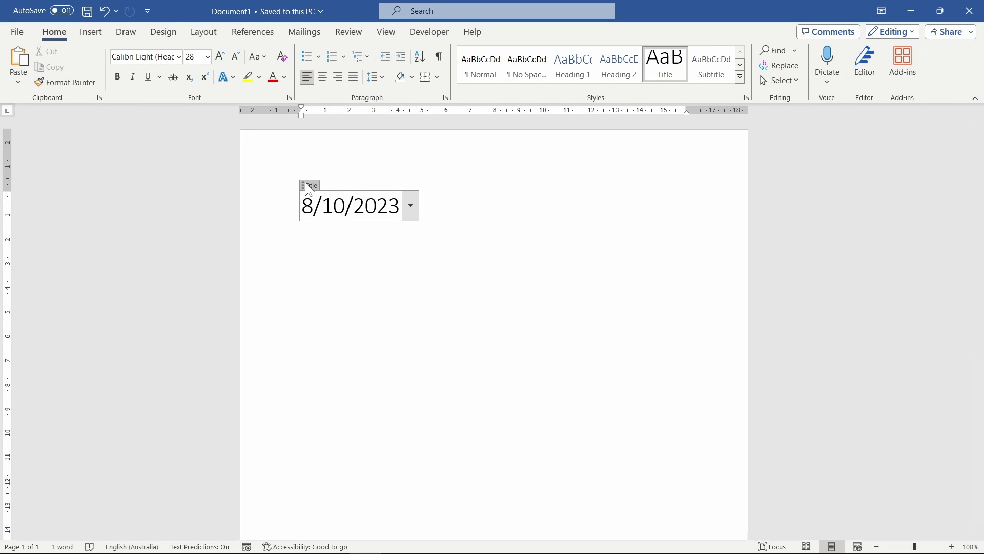
- Open the Content Control Properties for the selected date control
click(307, 186)
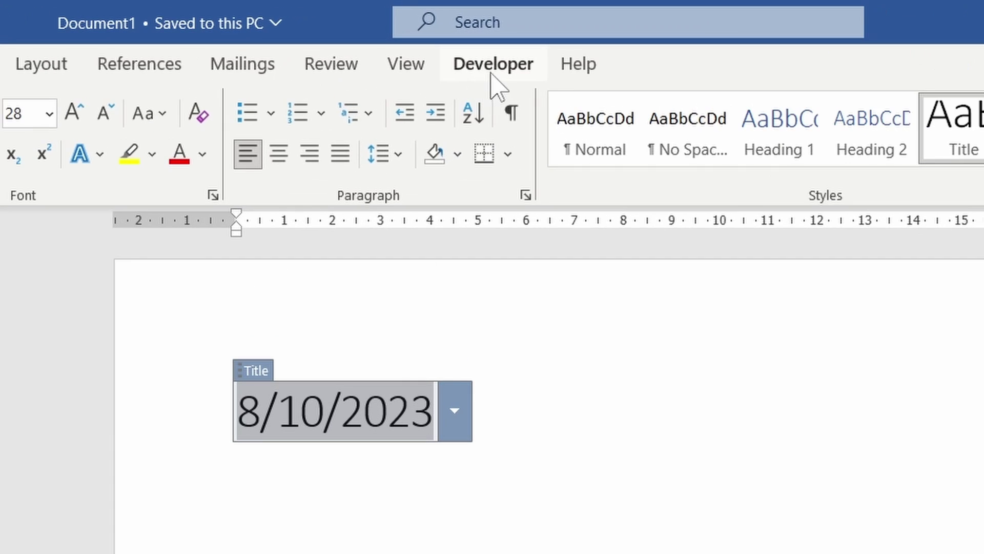
click(491, 72)
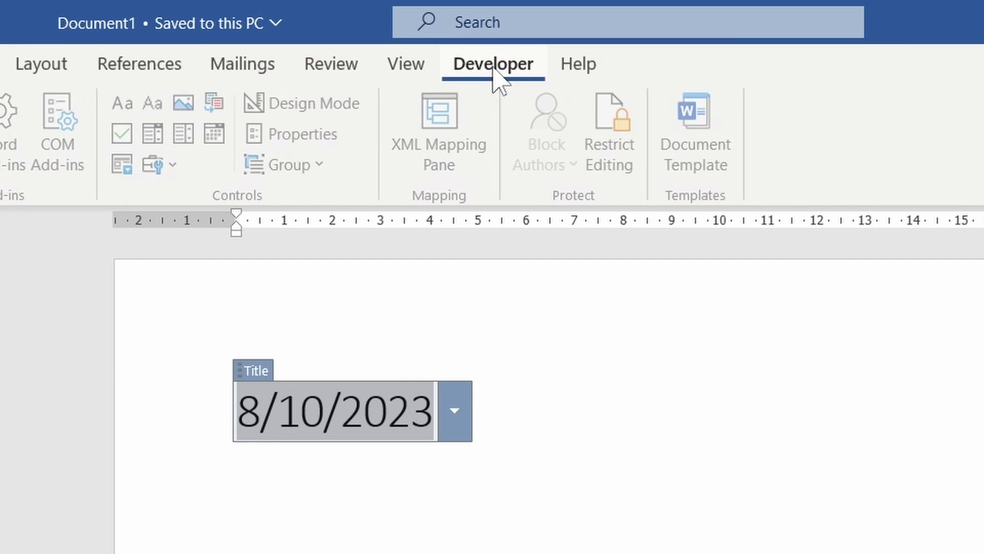
click(326, 136)
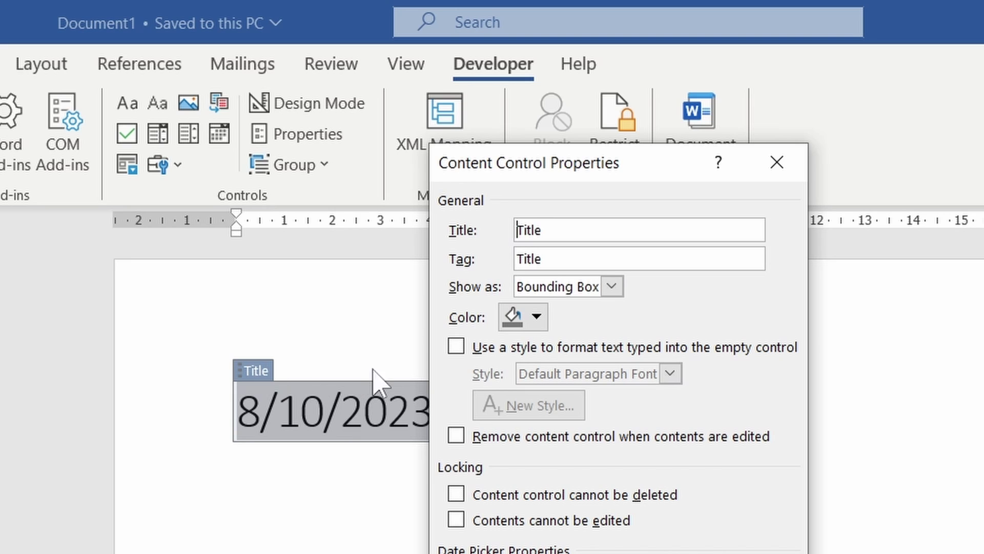
- Toggle the style and remove-when-edited options on and back off, leaving them unchanged
click(456, 346)
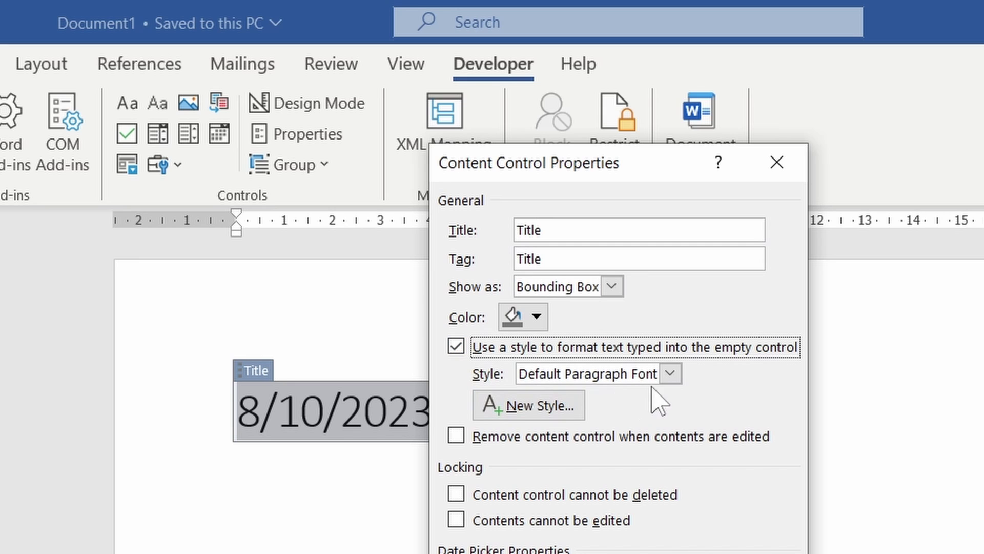
click(670, 374)
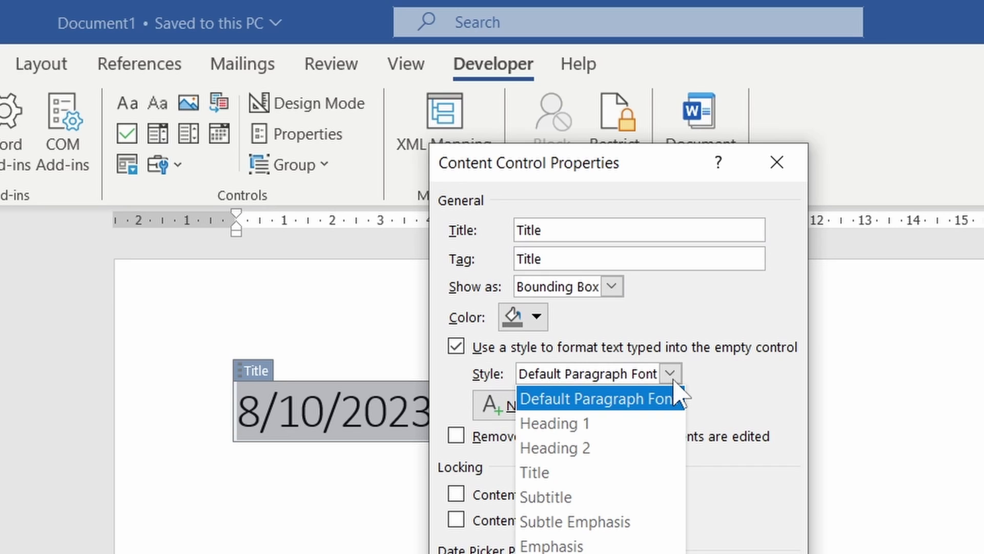
click(457, 347)
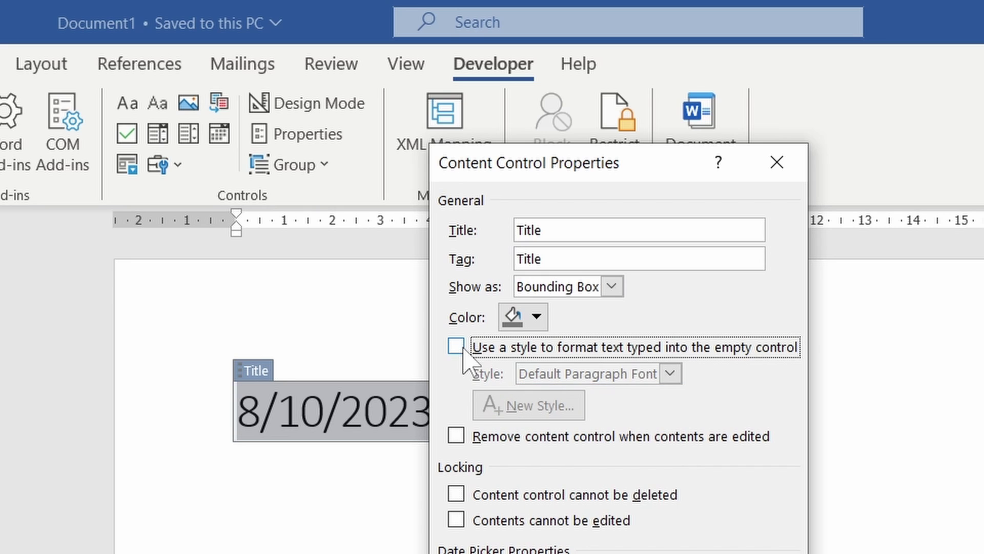
click(456, 436)
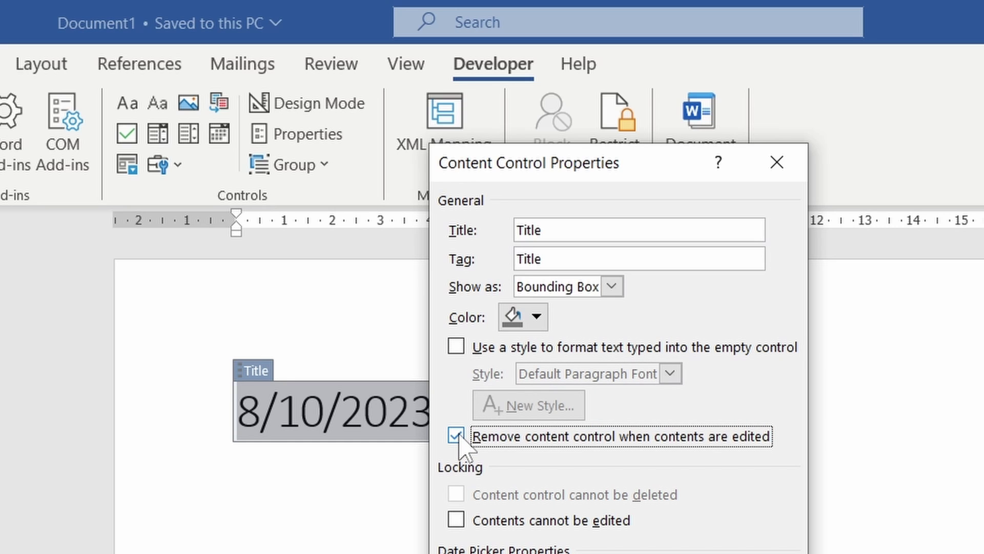
click(457, 437)
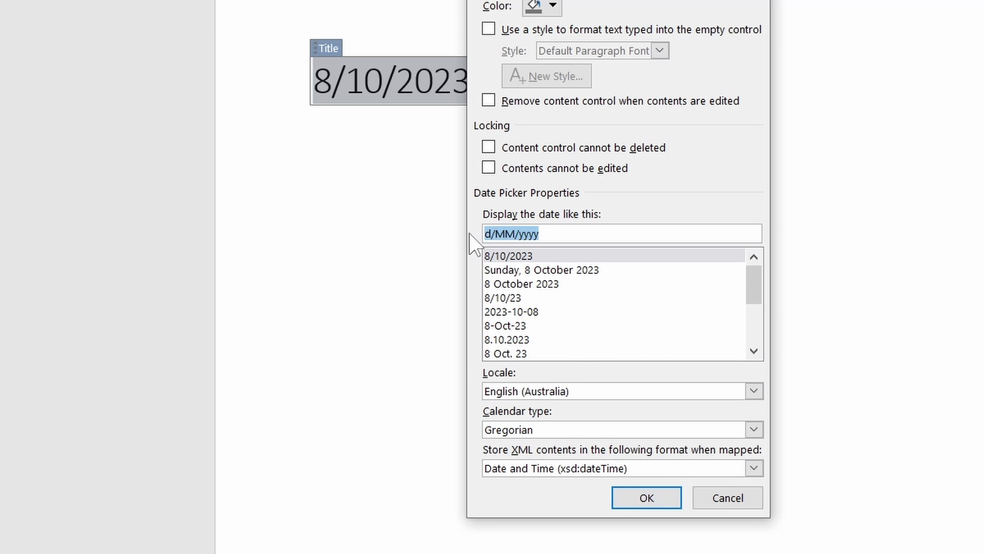
- Apply the 'dd MMMM yyy' date format, then set the locale to English (United States)
text(dd MM)
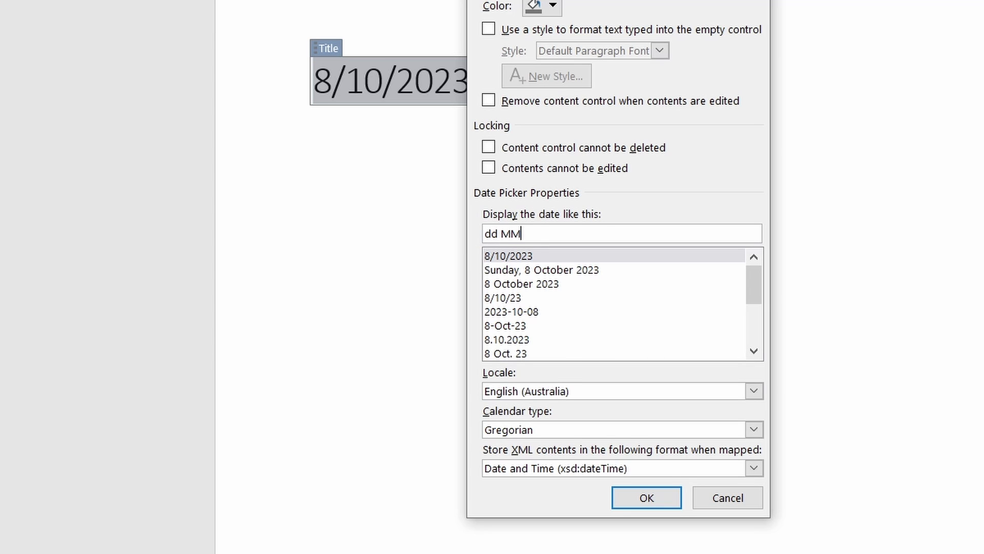
text(MM yyyy)
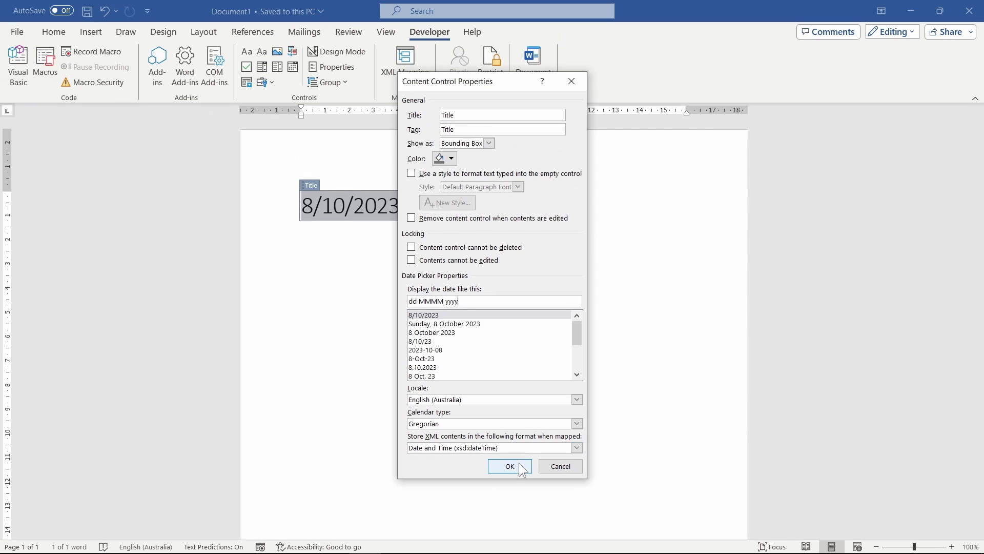
click(656, 493)
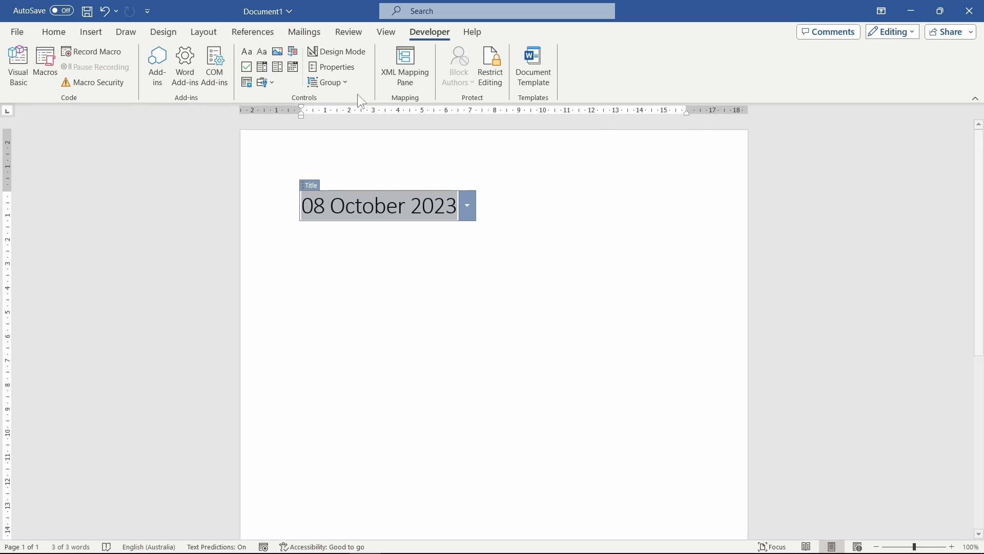
click(355, 76)
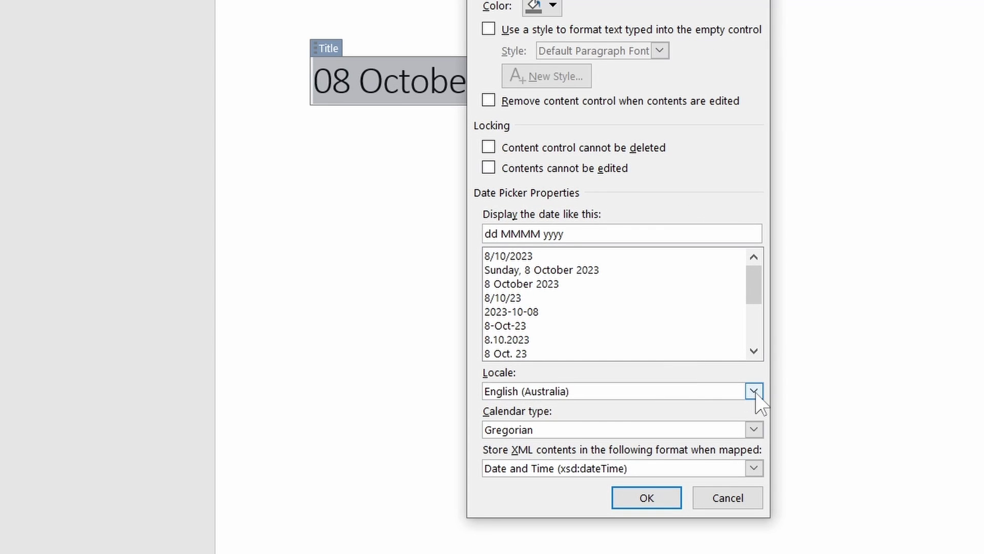
click(753, 393)
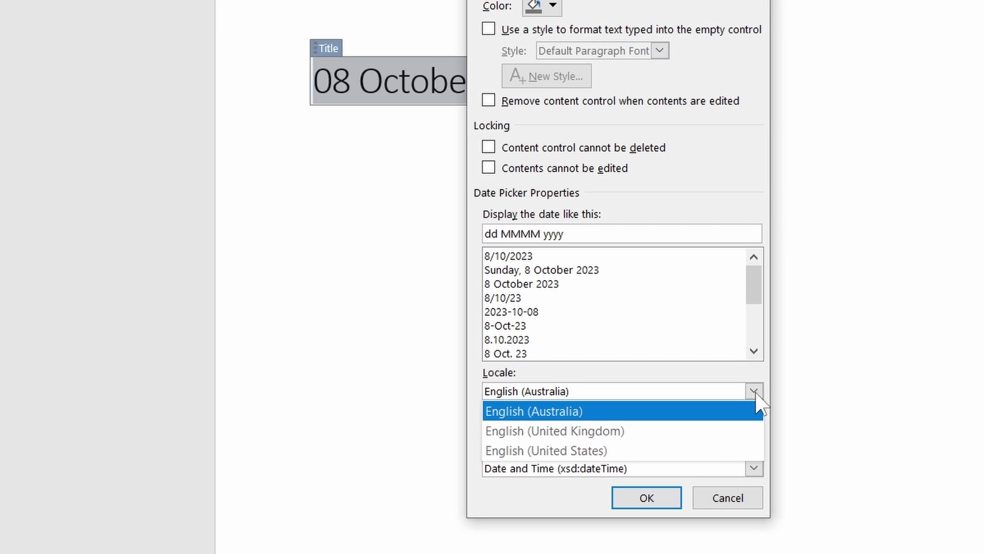
click(645, 453)
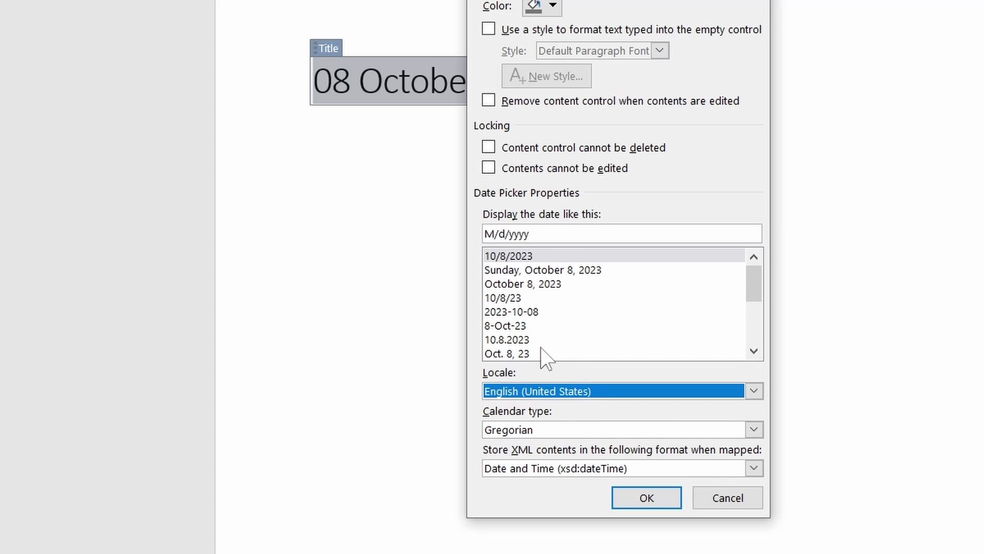
click(669, 499)
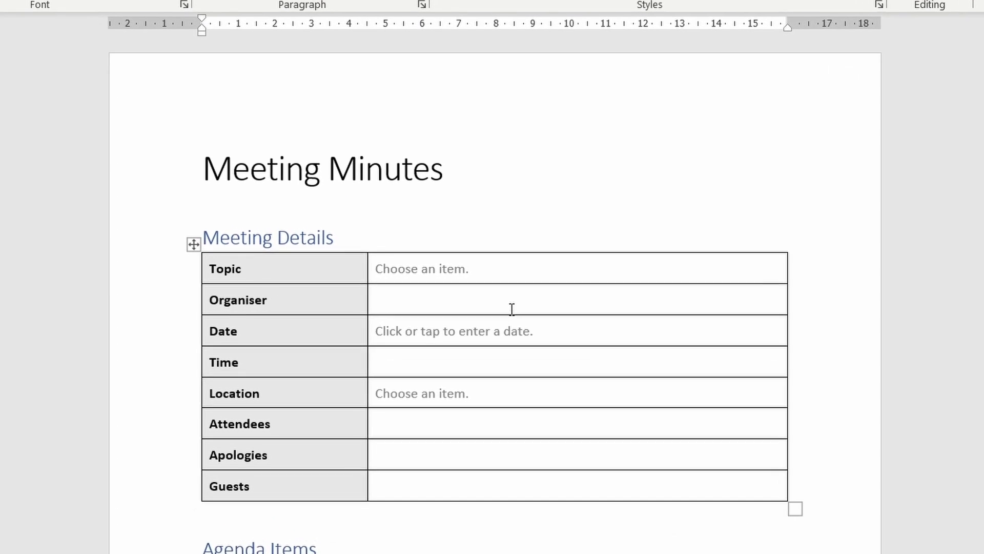
- Choose Safety Meeting as the meeting Topic
click(476, 267)
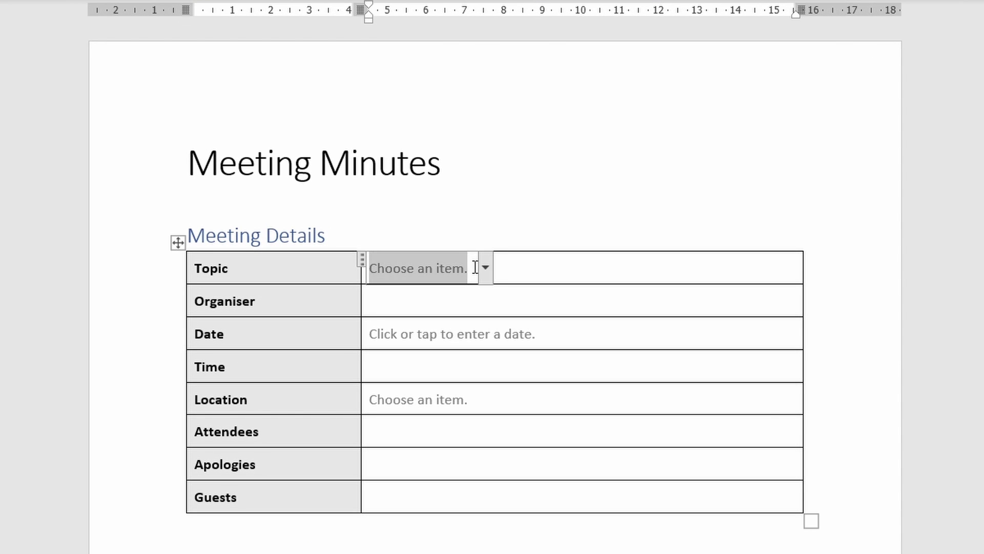
click(485, 268)
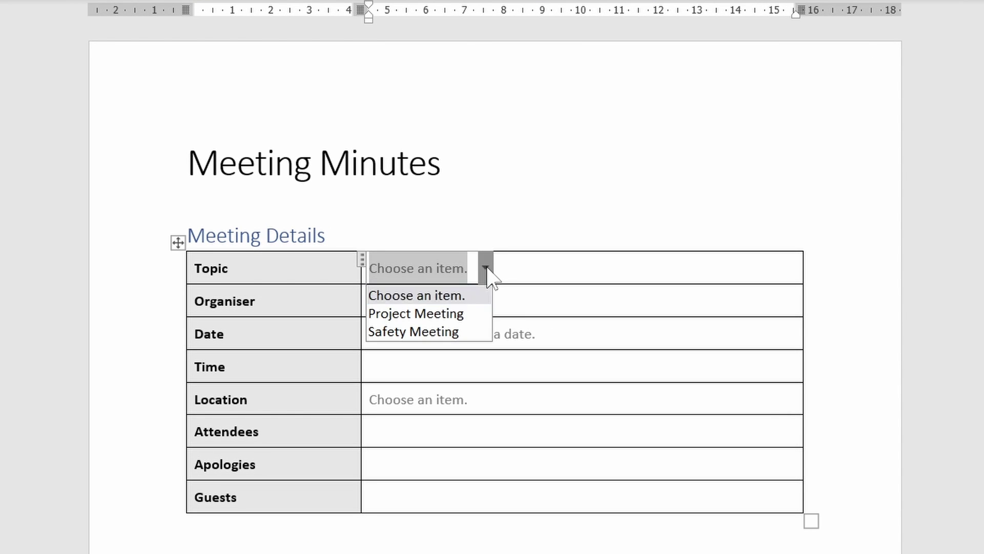
click(463, 333)
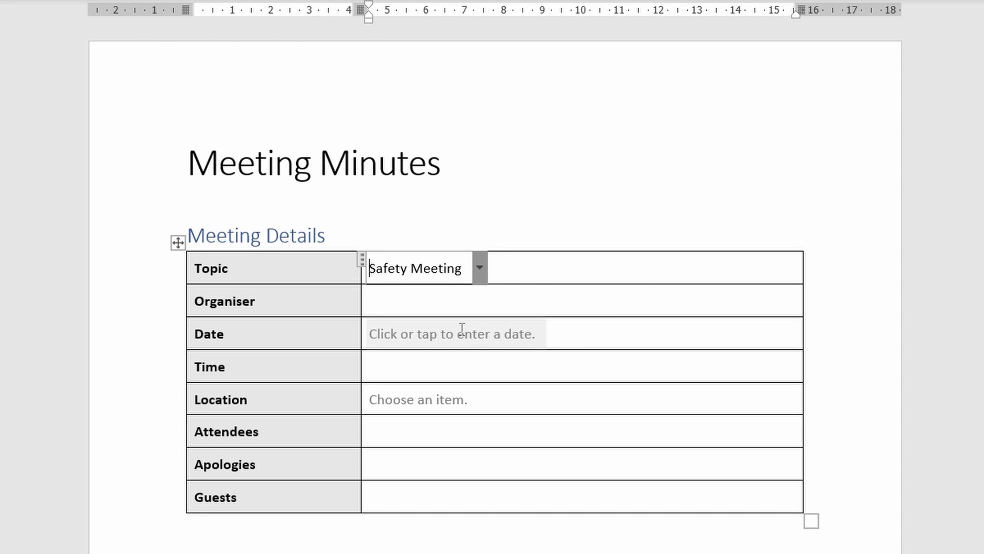
- Fill the Date field with today's date, 8/10/2023
click(462, 328)
click(560, 334)
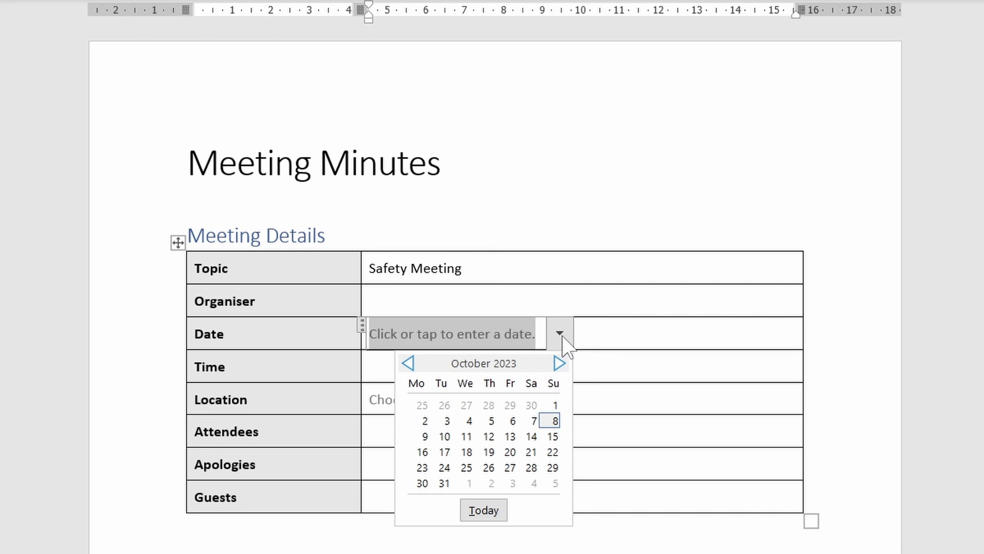
click(494, 511)
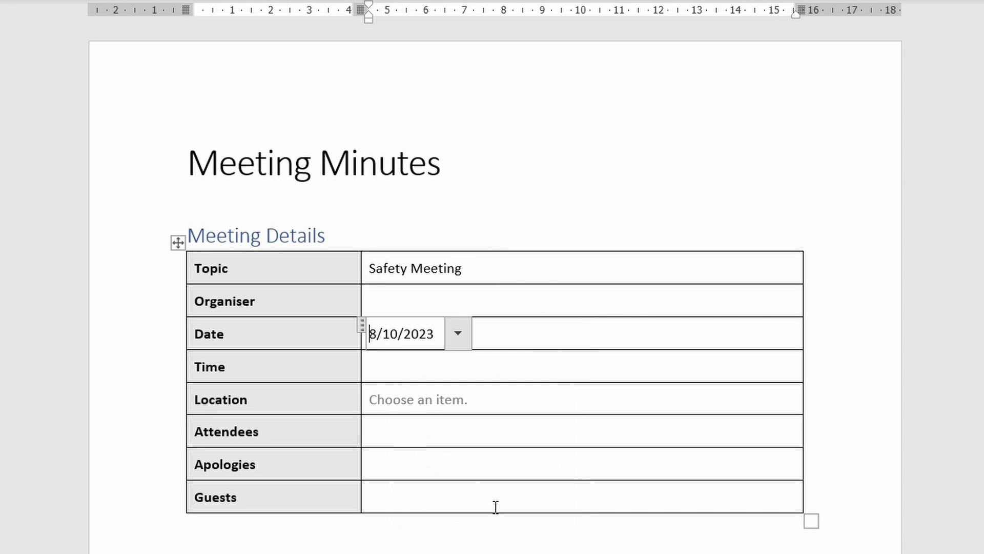
click(457, 409)
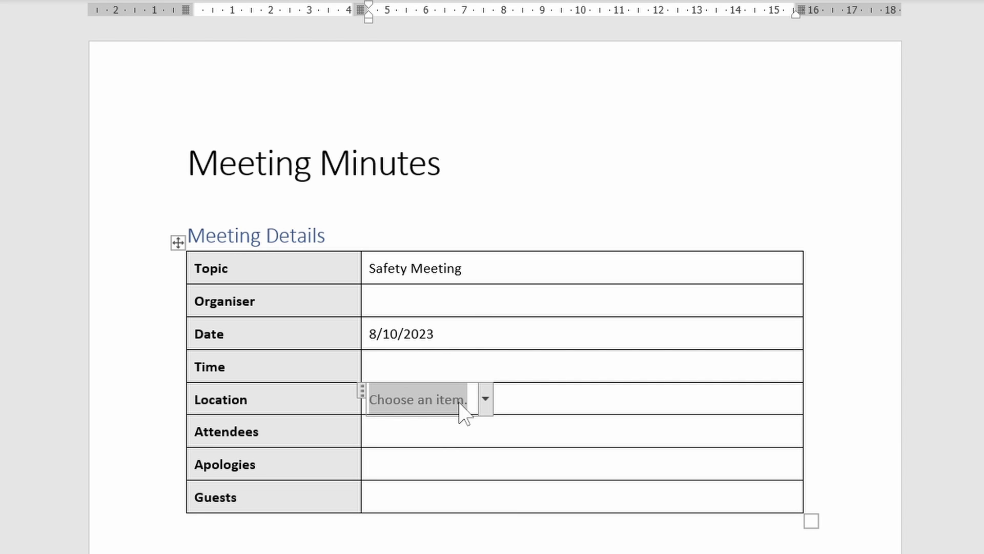